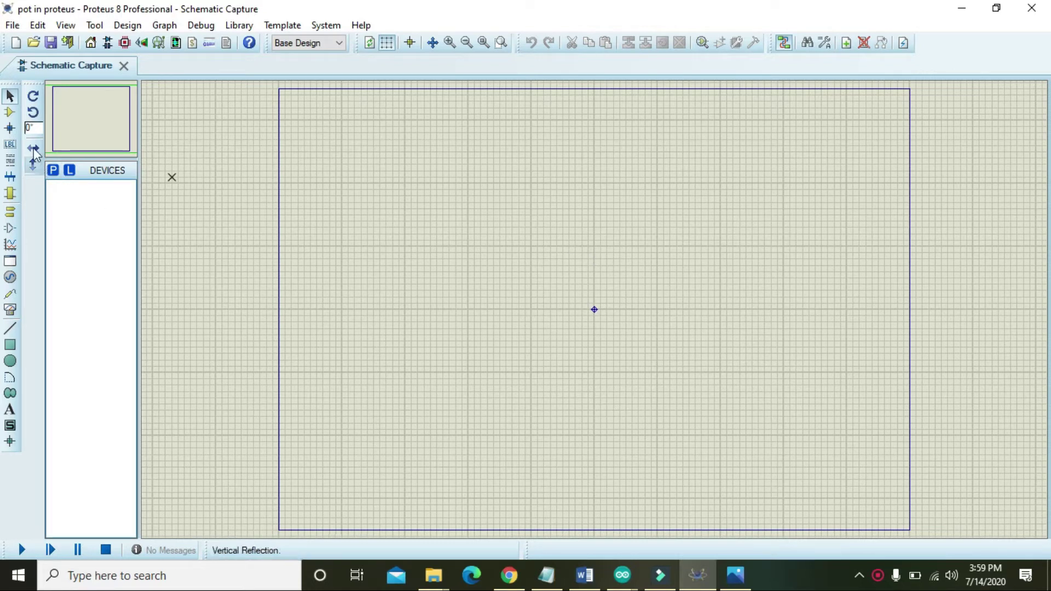
- Switch to Component Mode to begin placing parts on the empty sheet
click(9, 112)
- Add the POT potentiometer from the ACTIVE library to the device list
click(53, 170)
text(pot acti)
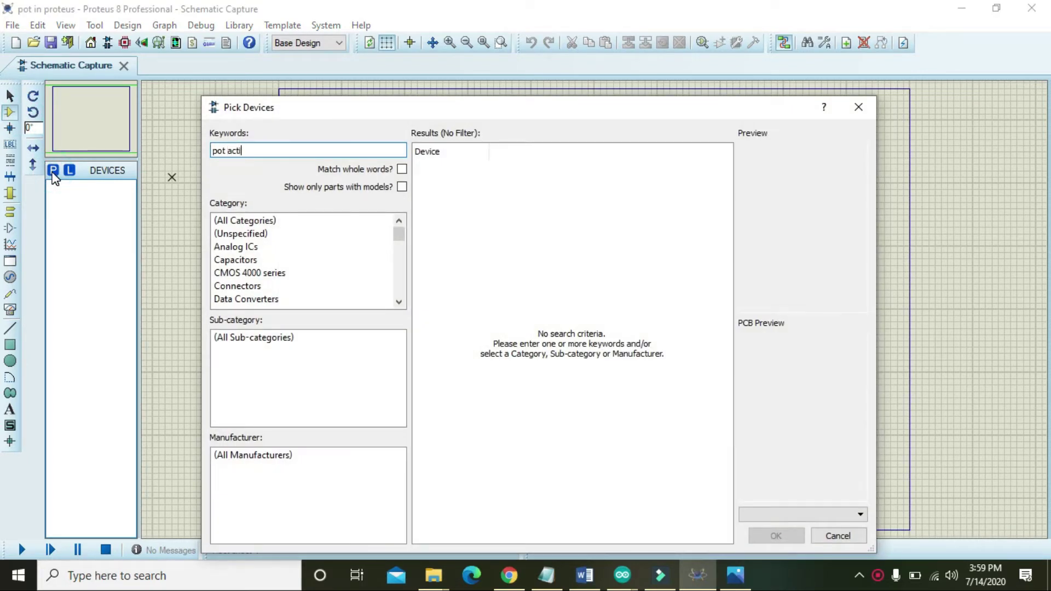
text(ve)
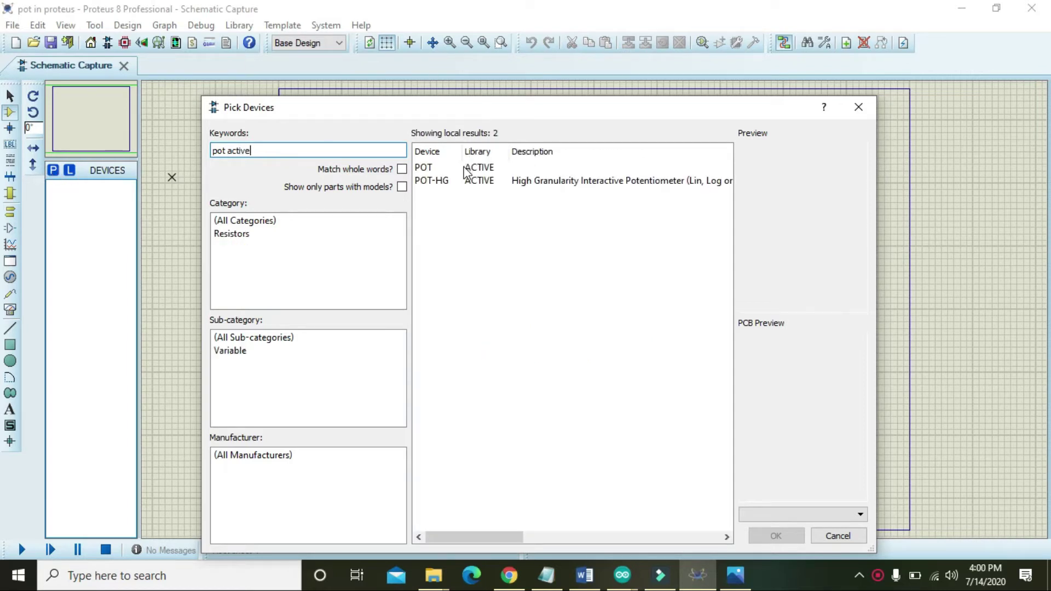
click(465, 170)
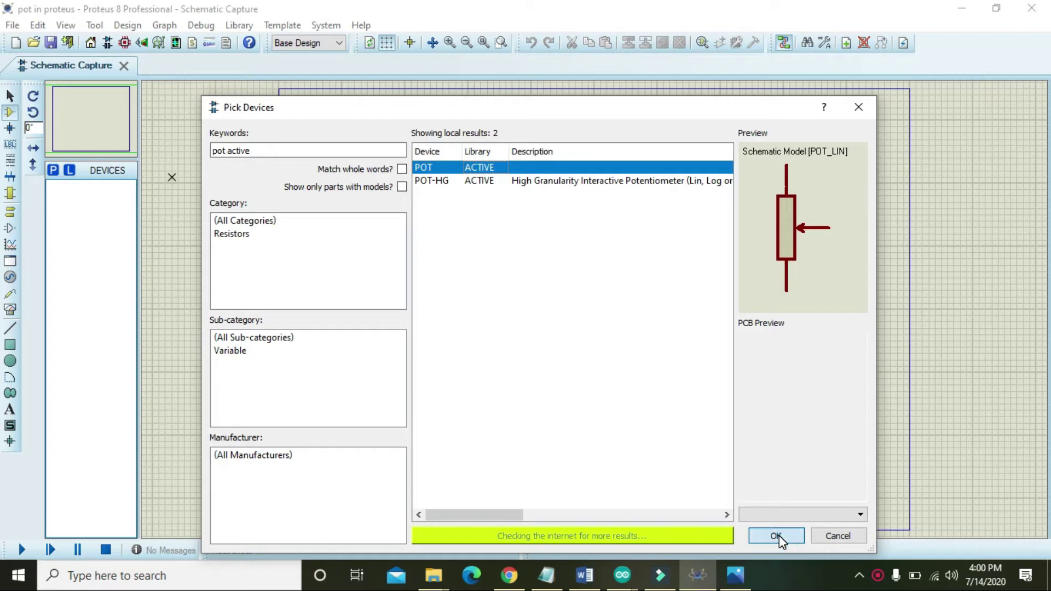
click(777, 535)
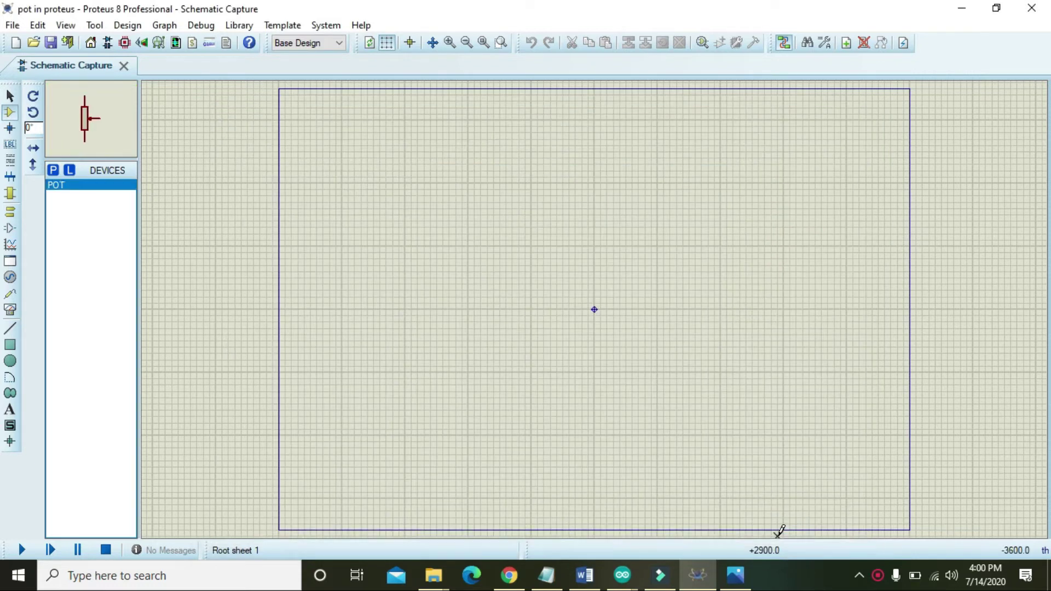
- Place the 1k potentiometer RV1 and drag it toward the sheet centre
click(581, 289)
click(514, 290)
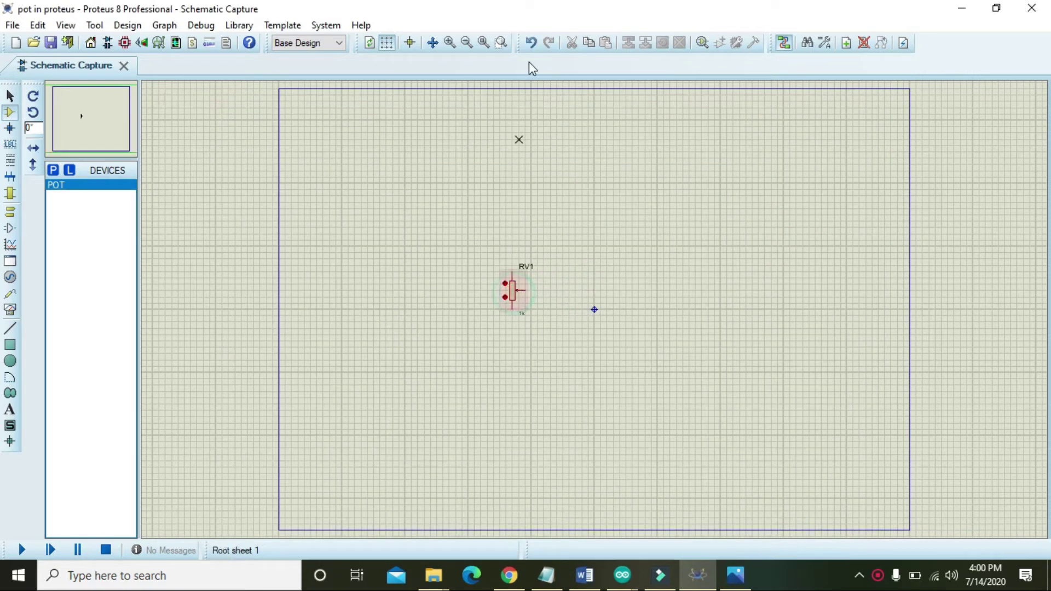
click(449, 43)
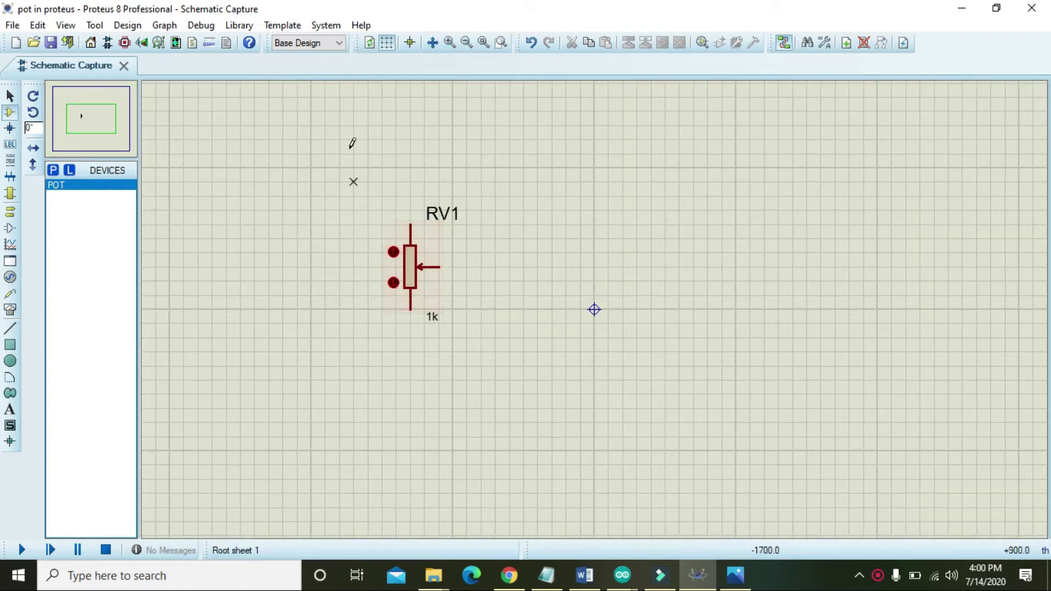
mouse_move(353, 154)
mouse_down()
mouse_move(491, 328)
mouse_move(495, 379)
mouse_up()
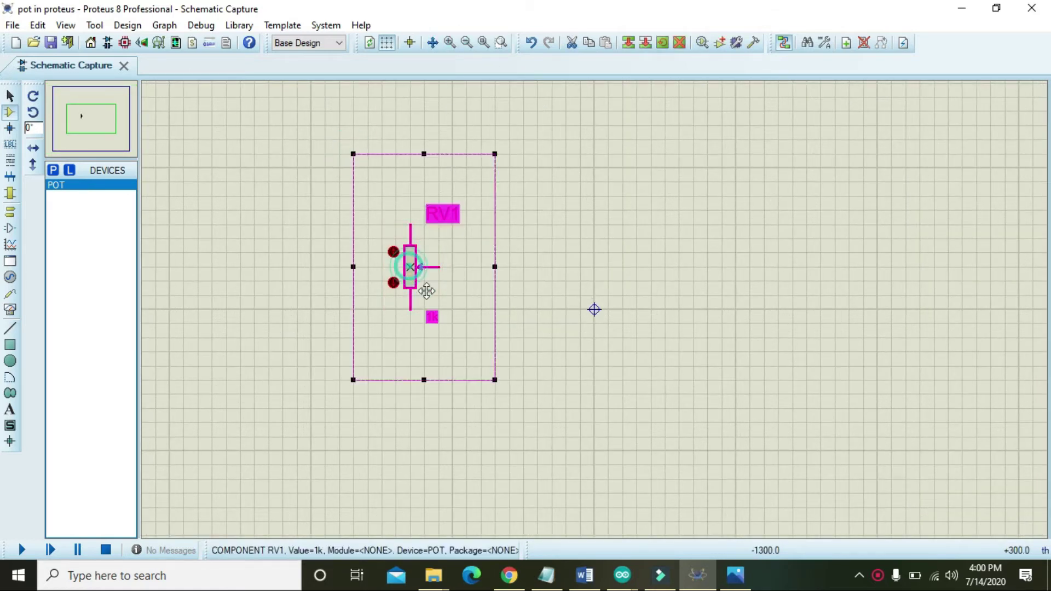
drag(426, 291, 497, 333)
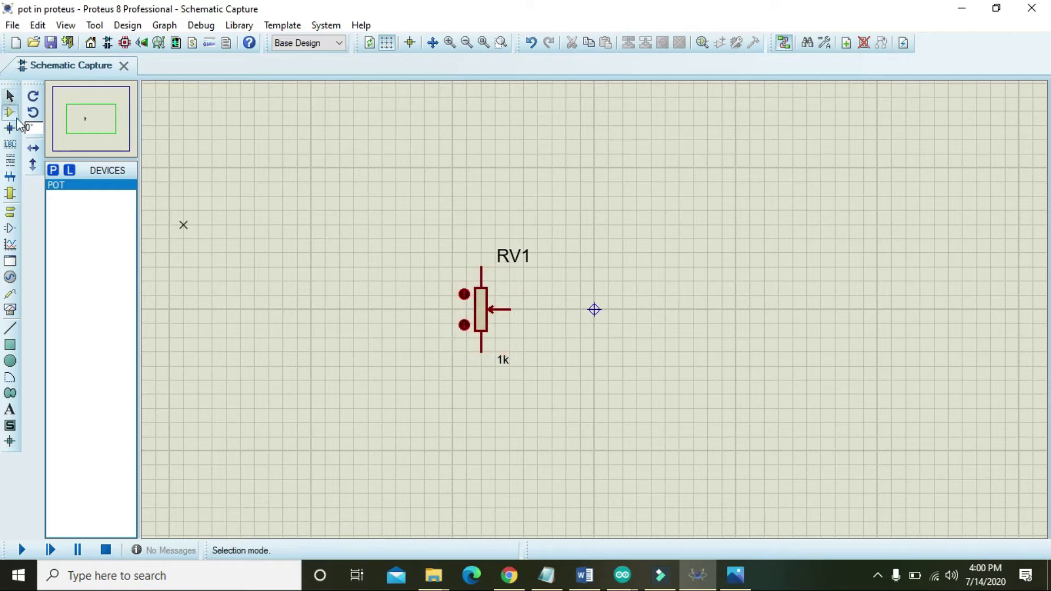
click(53, 171)
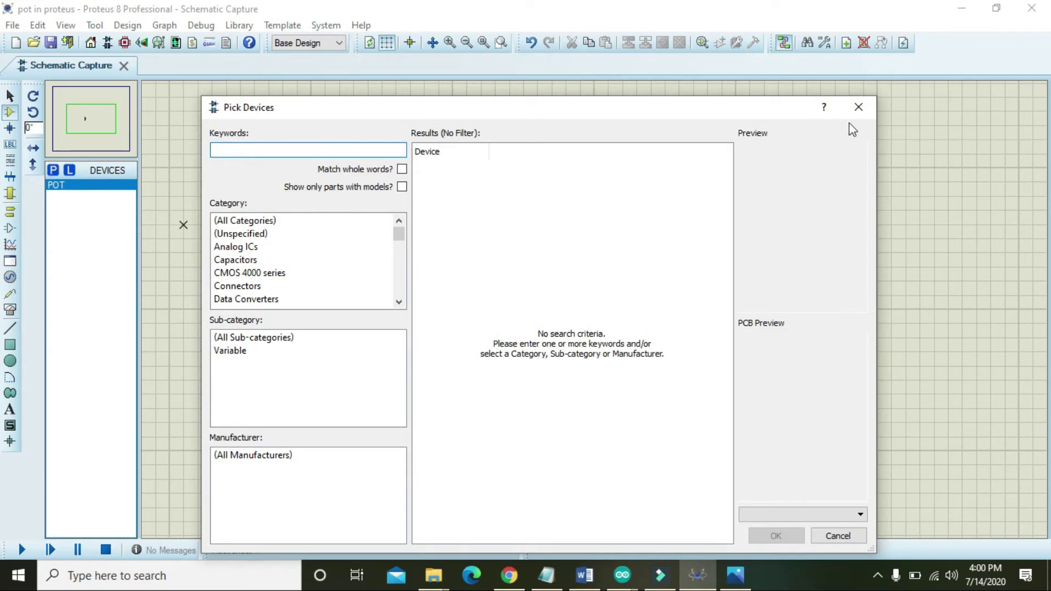
click(858, 107)
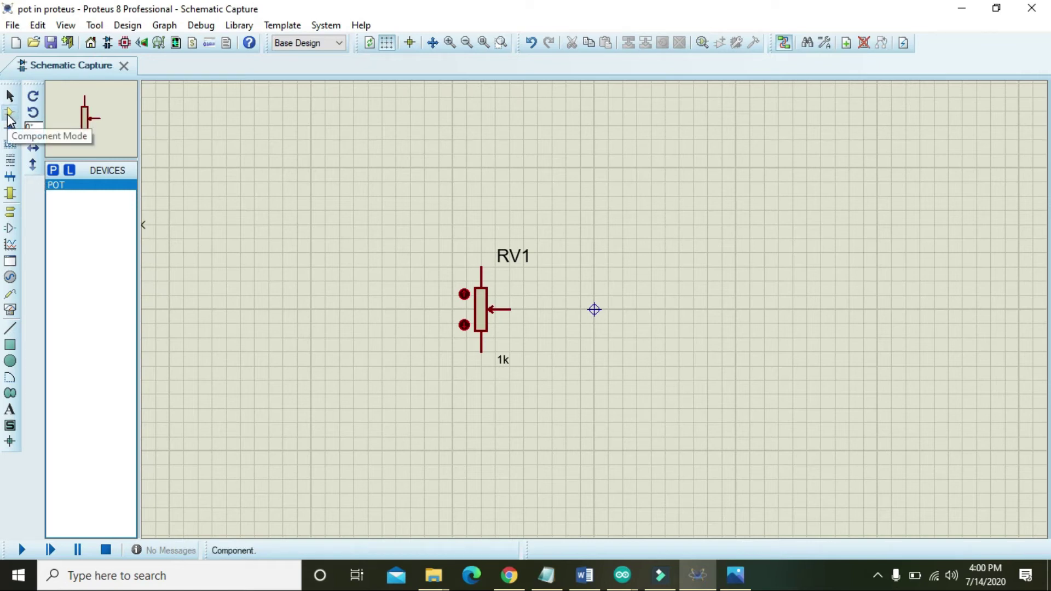
- Place a GROUND terminal below RV1 and wire it to RV1's bottom pin
click(13, 212)
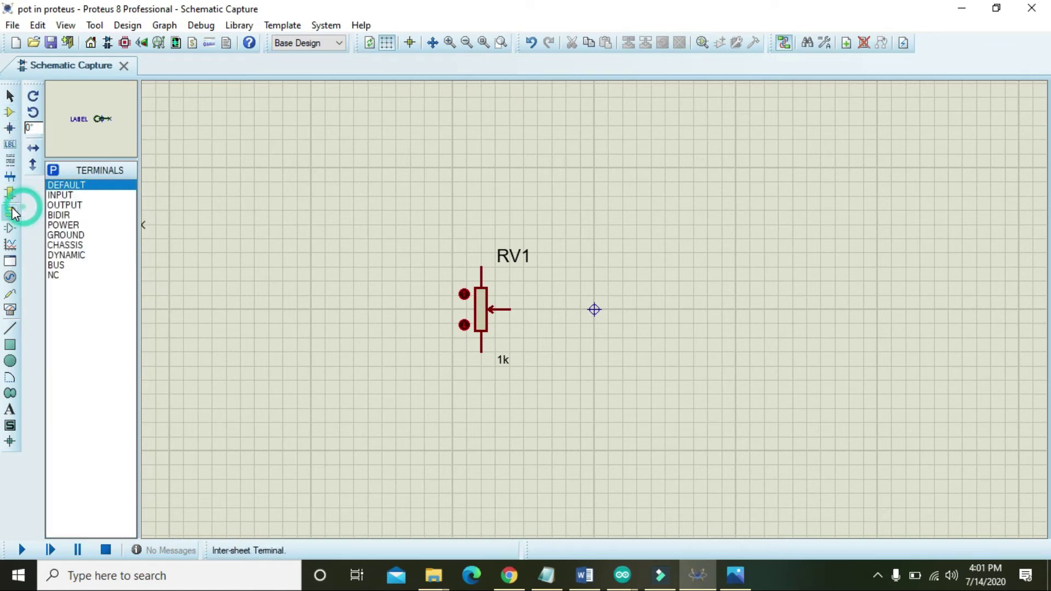
click(57, 235)
click(481, 394)
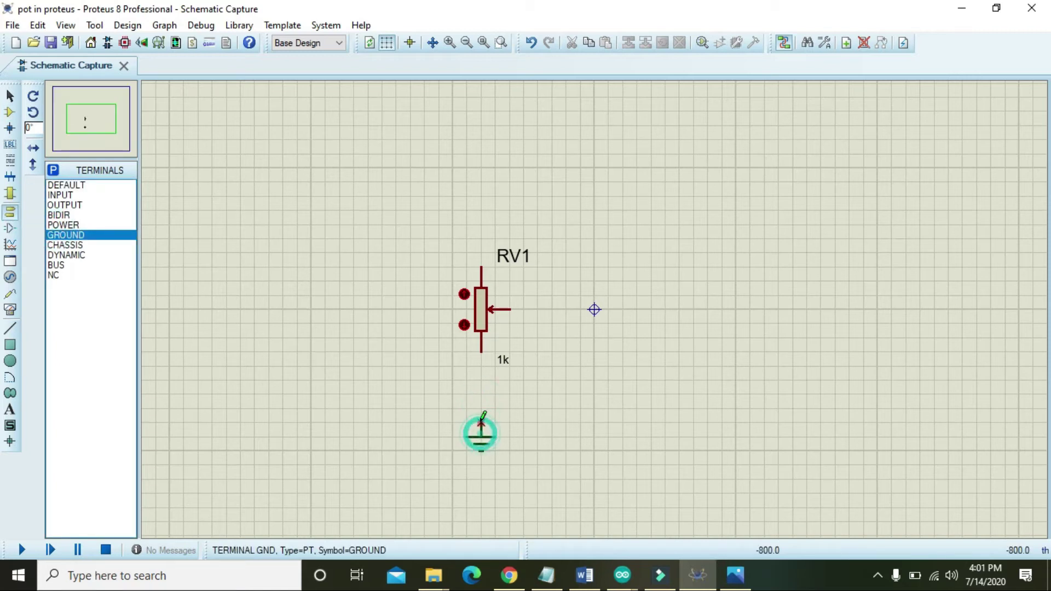
click(481, 352)
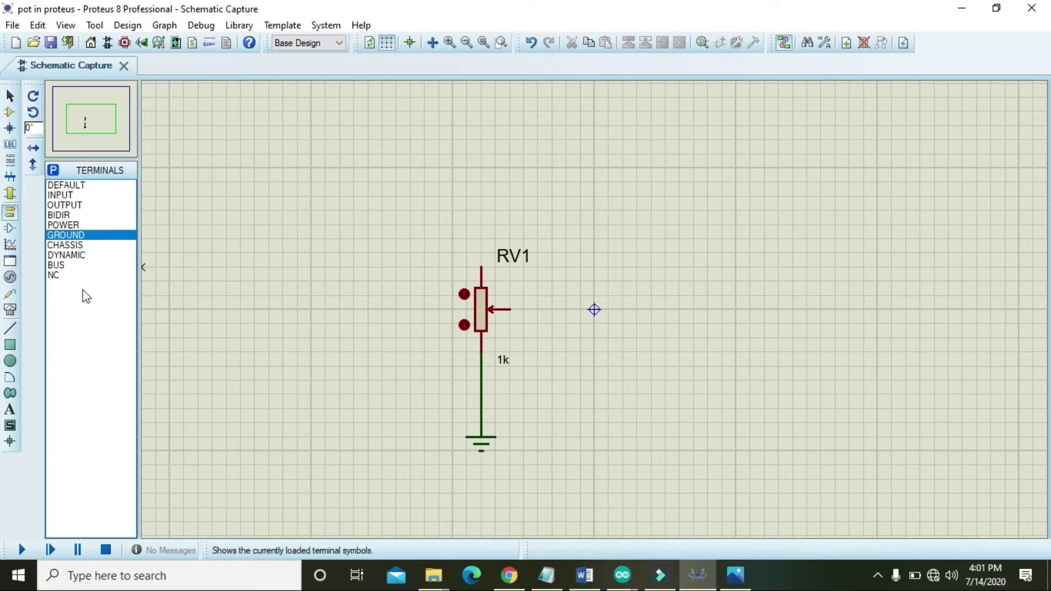
click(12, 278)
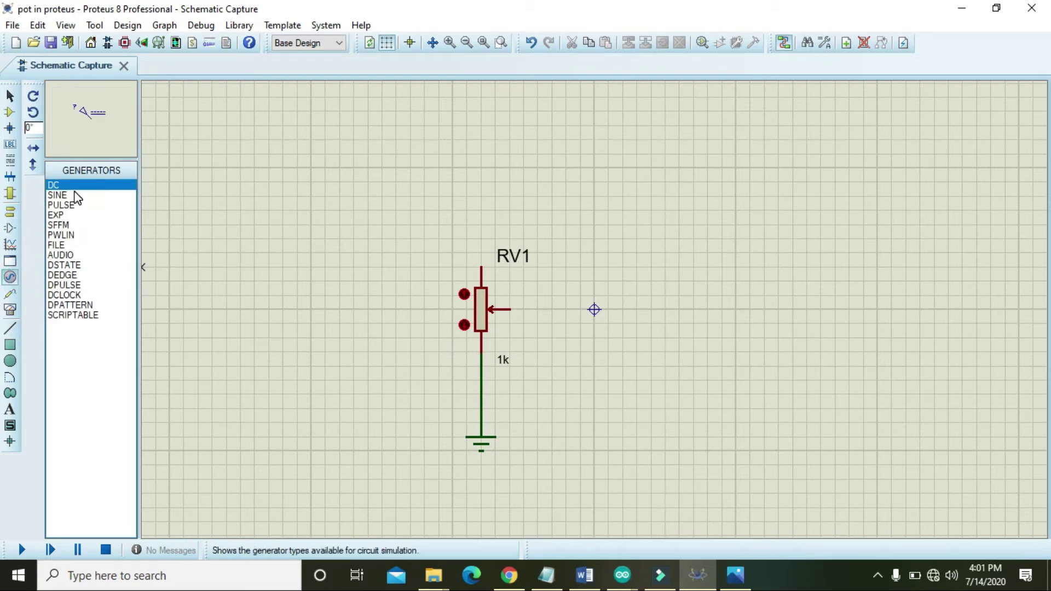
- Place a DC generator above RV1 and wire it to RV1's top pin
click(453, 147)
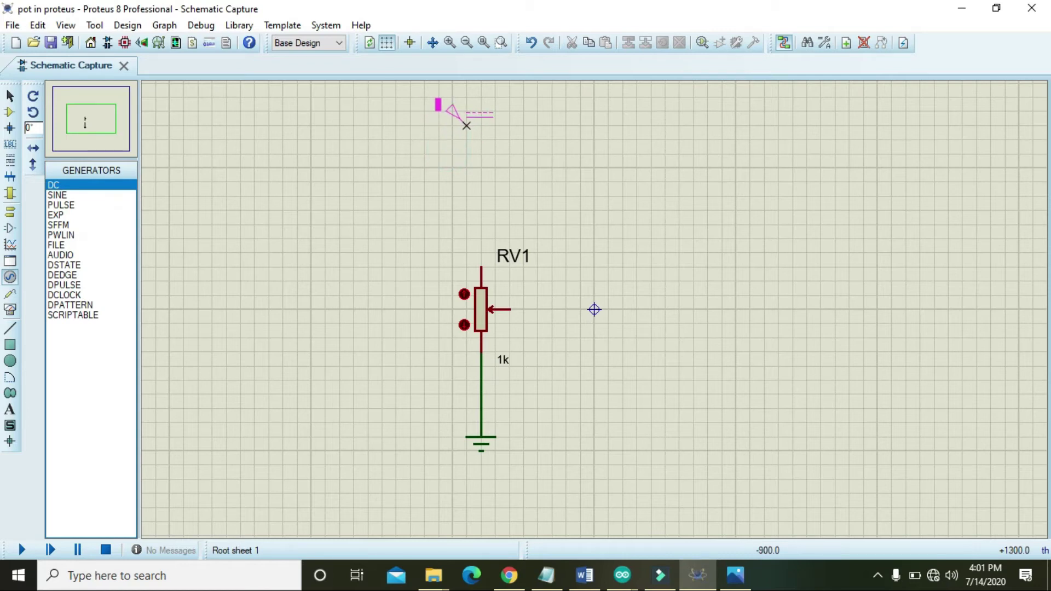
click(468, 126)
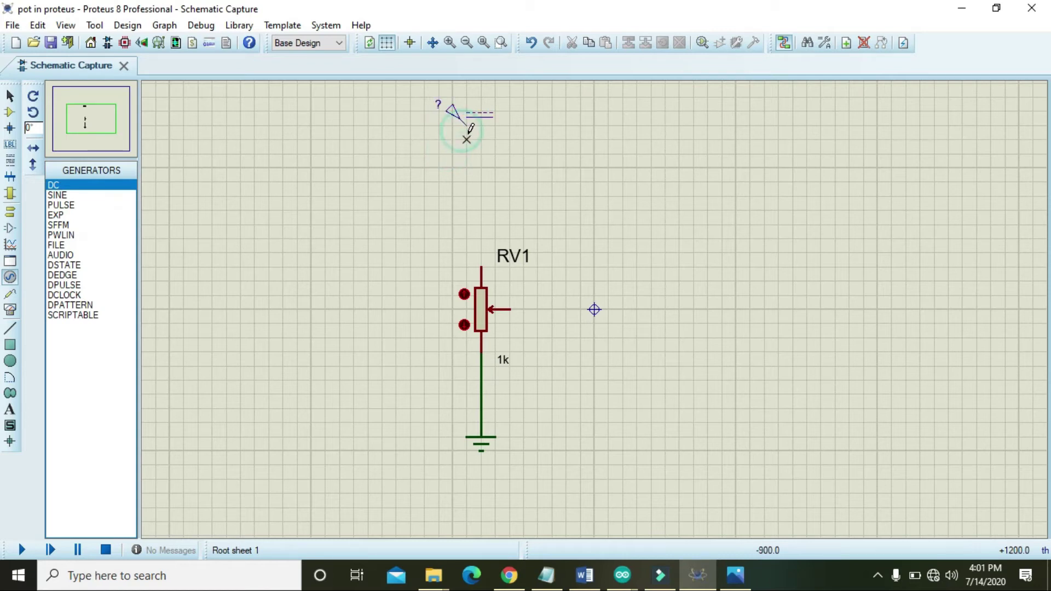
click(481, 267)
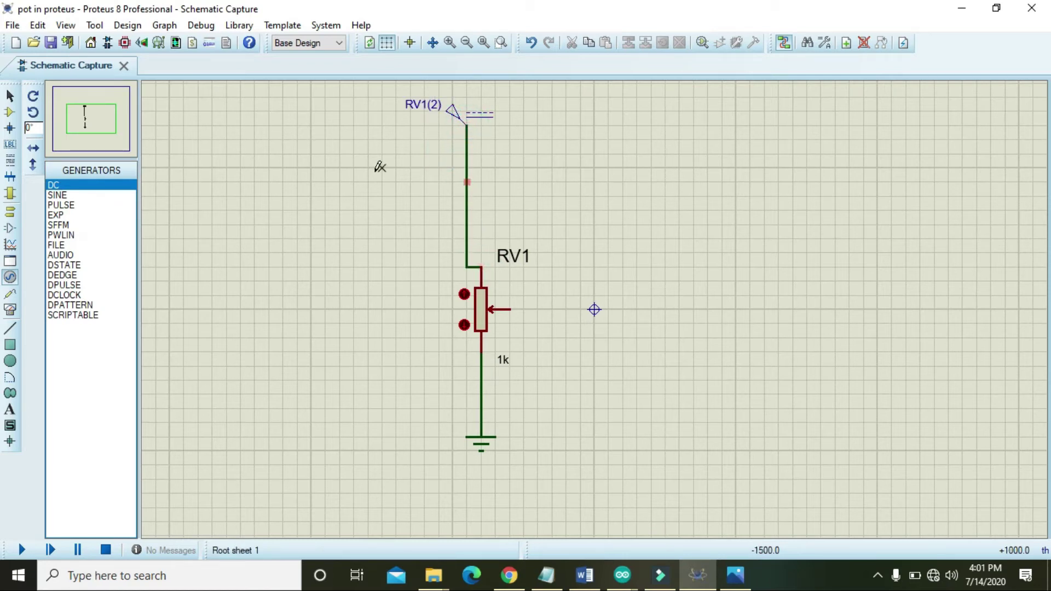
- Set the DC generator's voltage to 12 V
click(11, 97)
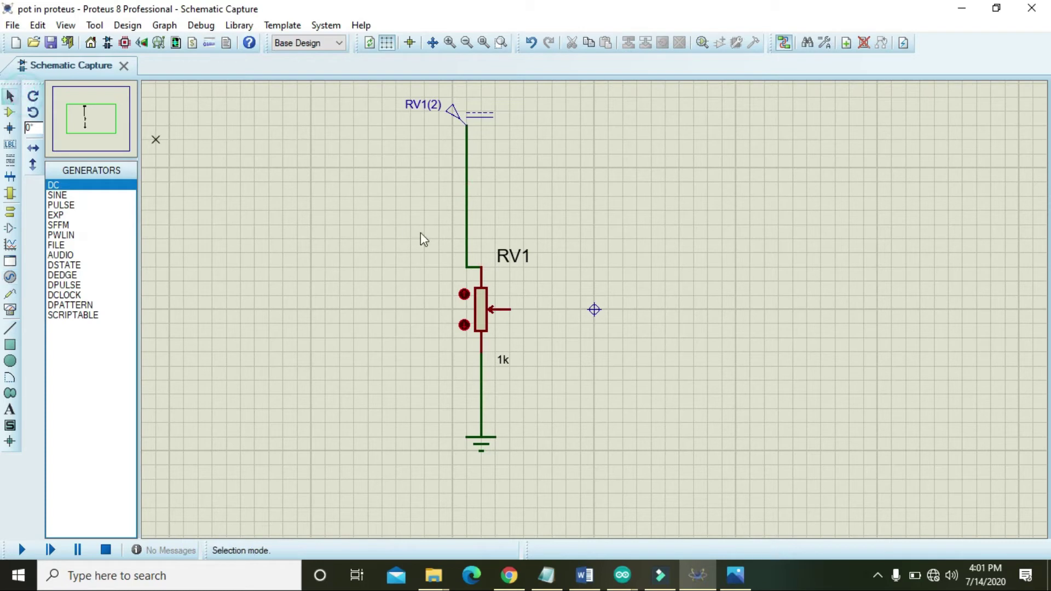
click(466, 222)
drag(608, 162, 568, 132)
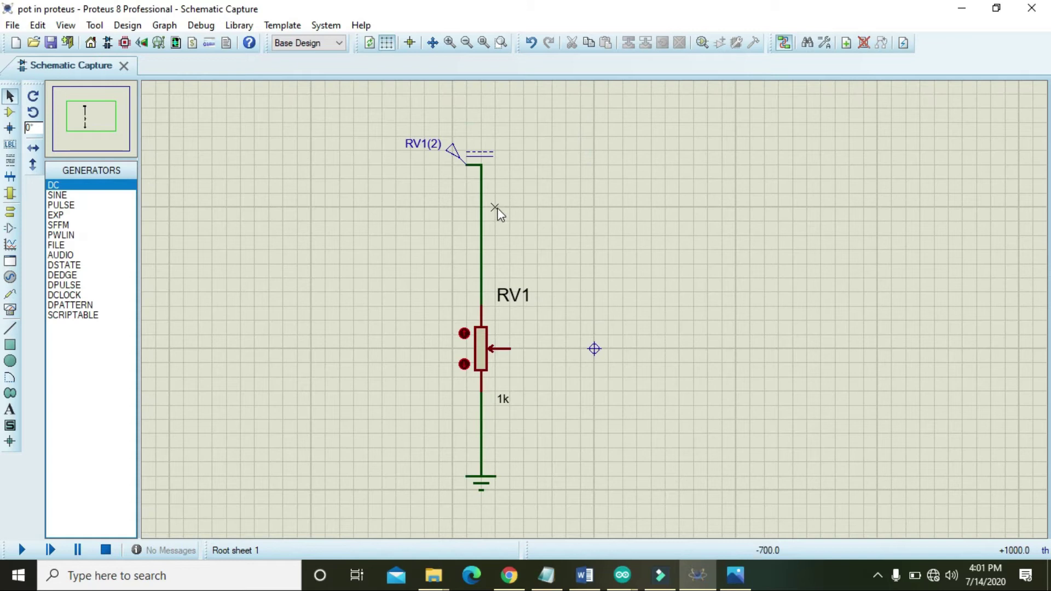
click(455, 152)
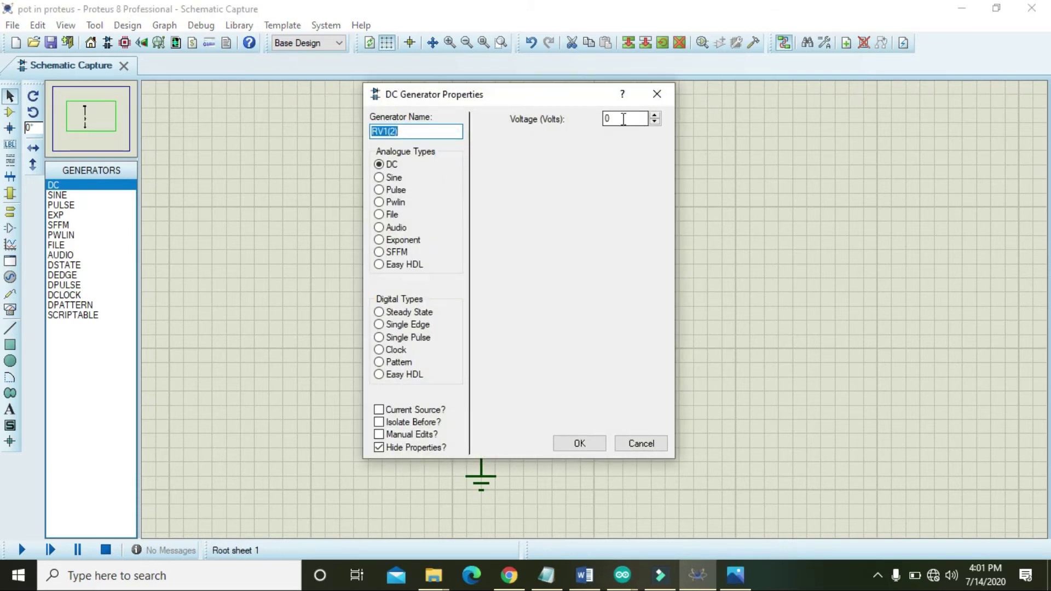
double_click(607, 117)
text(12)
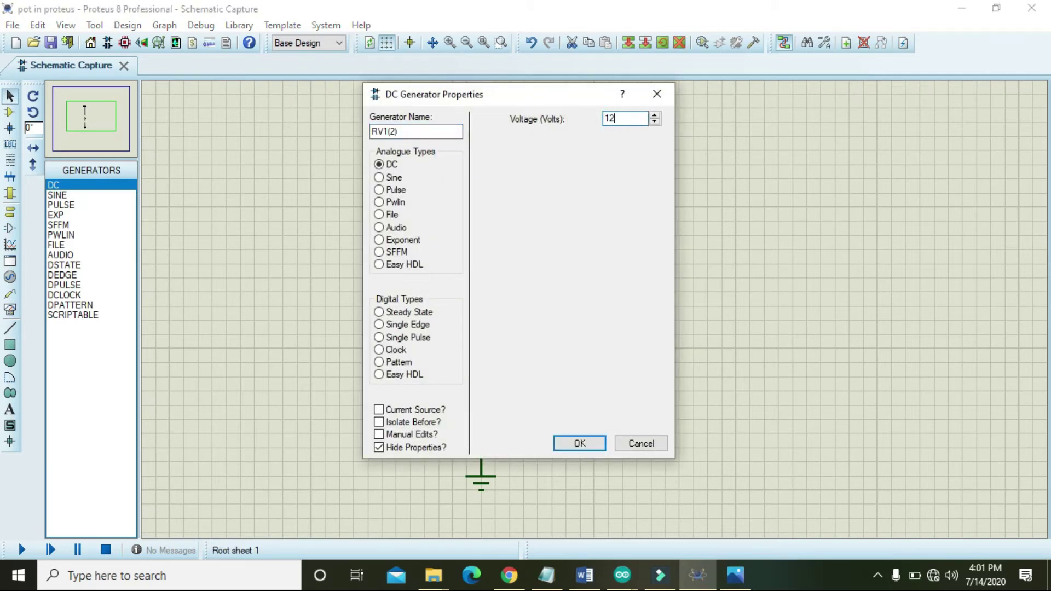
click(595, 444)
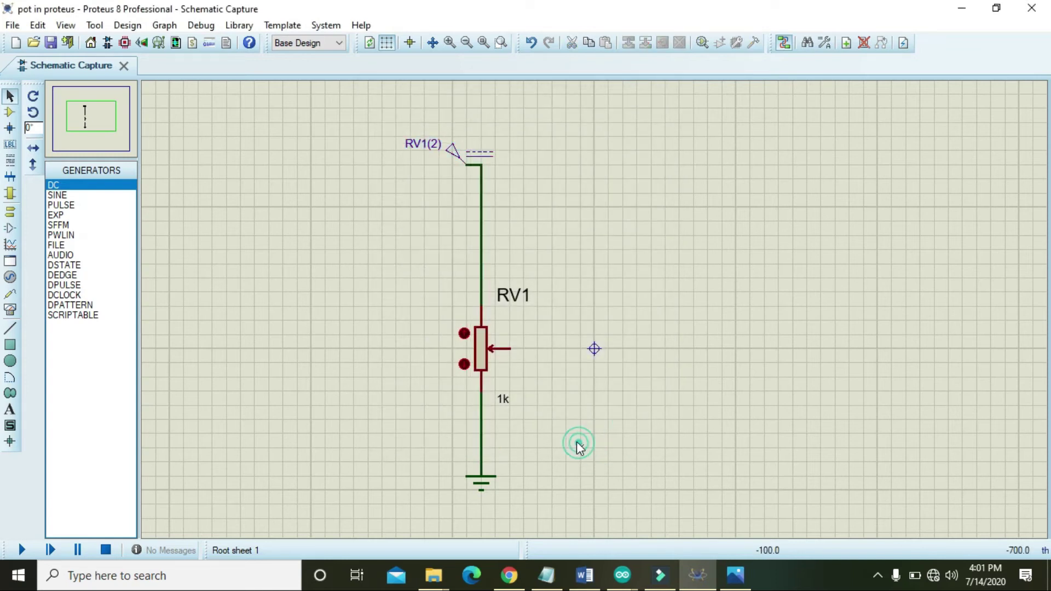
- Place a DC voltmeter right of RV1, positive lead to the wiper, negative to ground
click(10, 309)
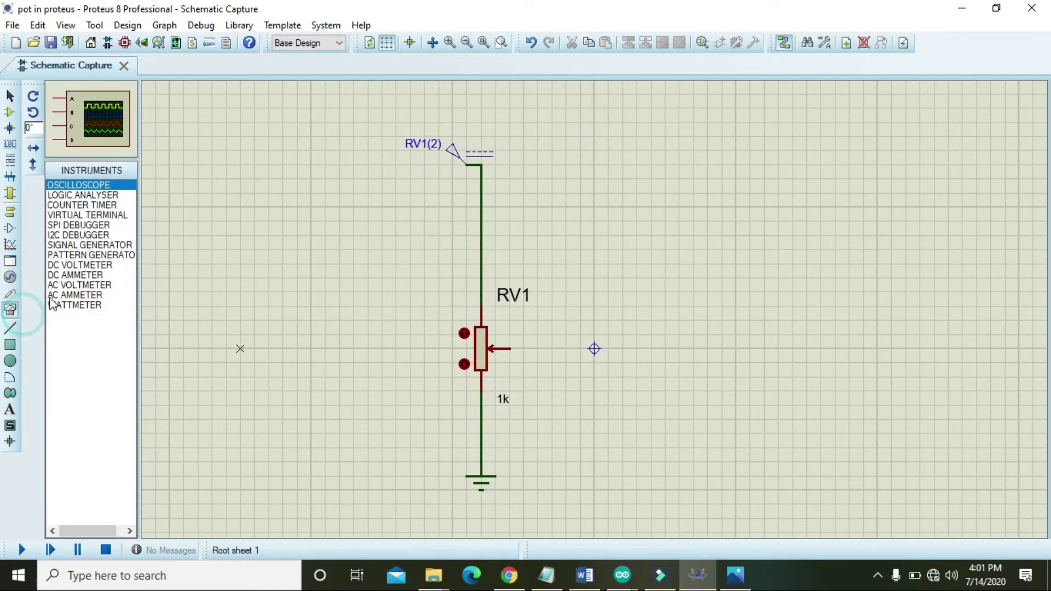
click(77, 265)
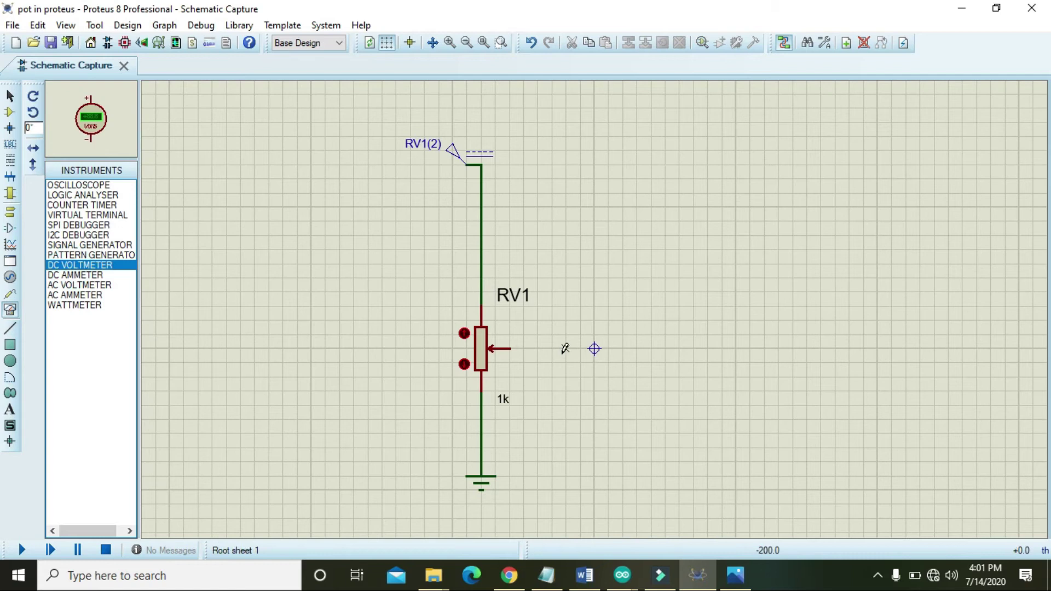
click(707, 391)
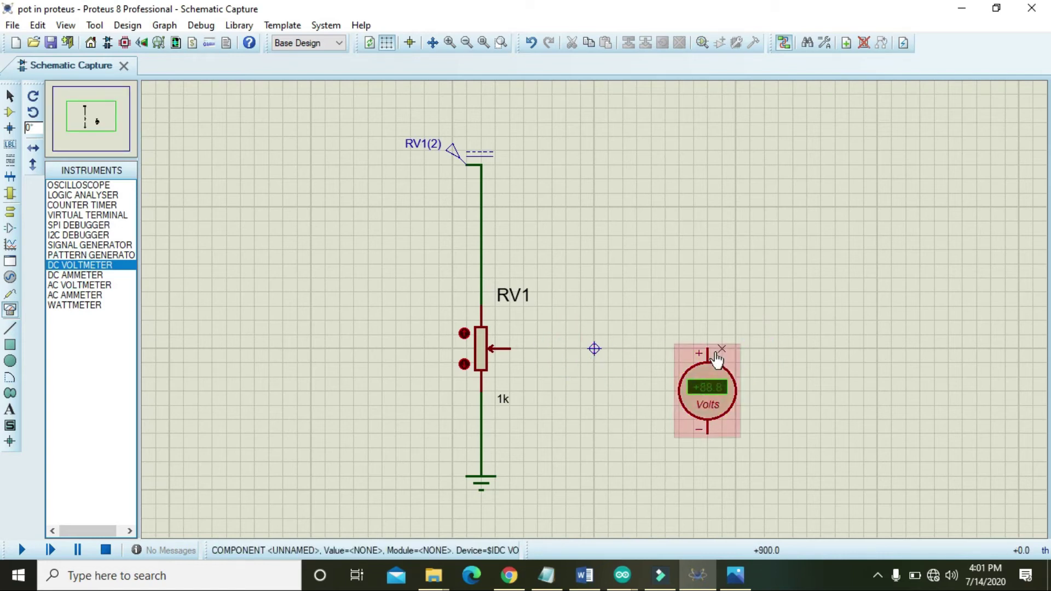
click(708, 347)
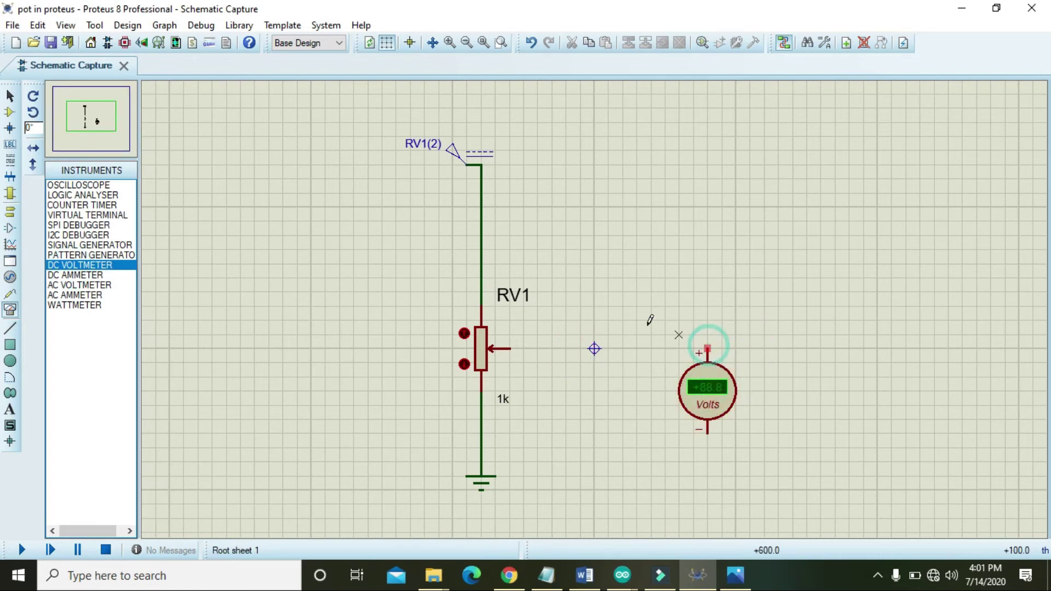
click(510, 348)
click(708, 427)
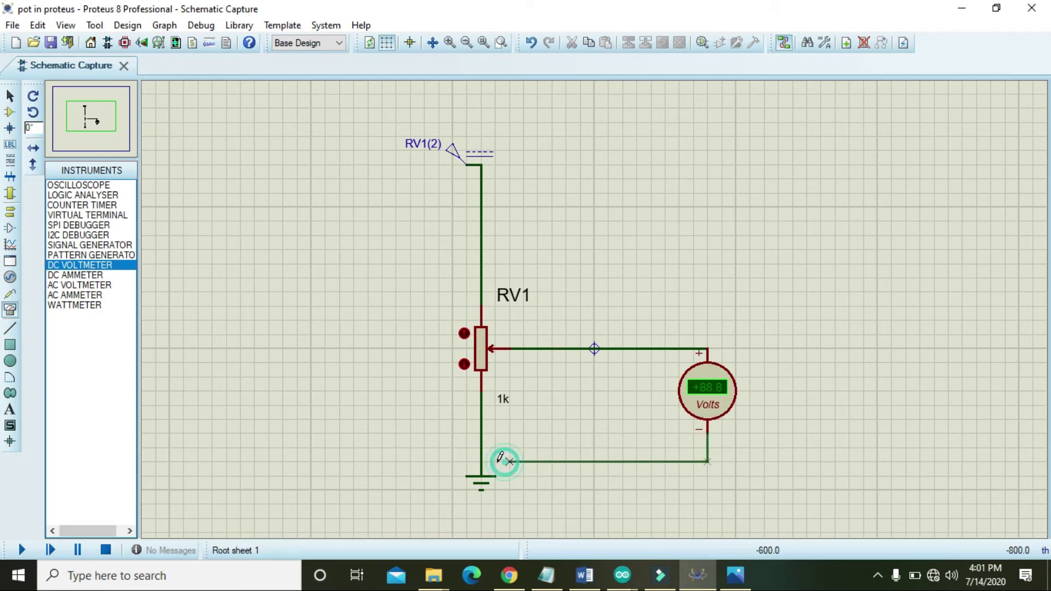
click(481, 448)
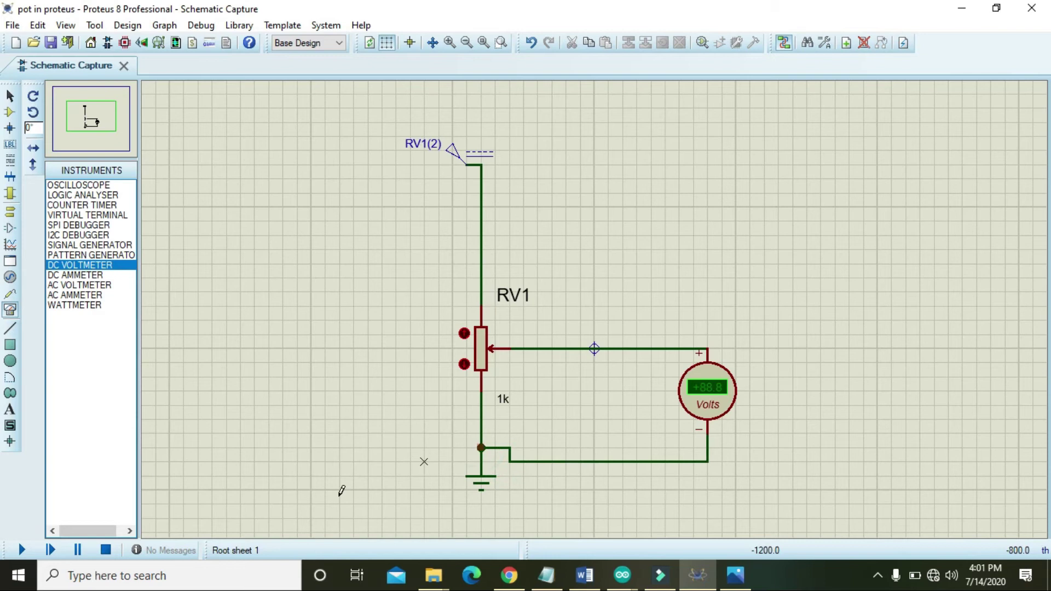
- Start the simulation and move RV1's wiper up once, then down to the bottom
click(21, 550)
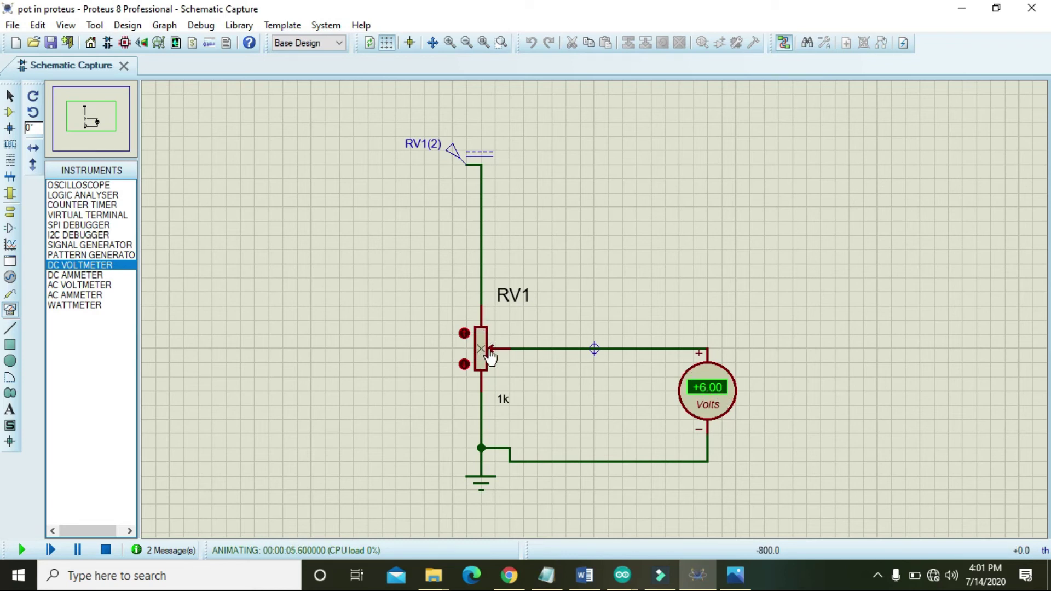
click(463, 332)
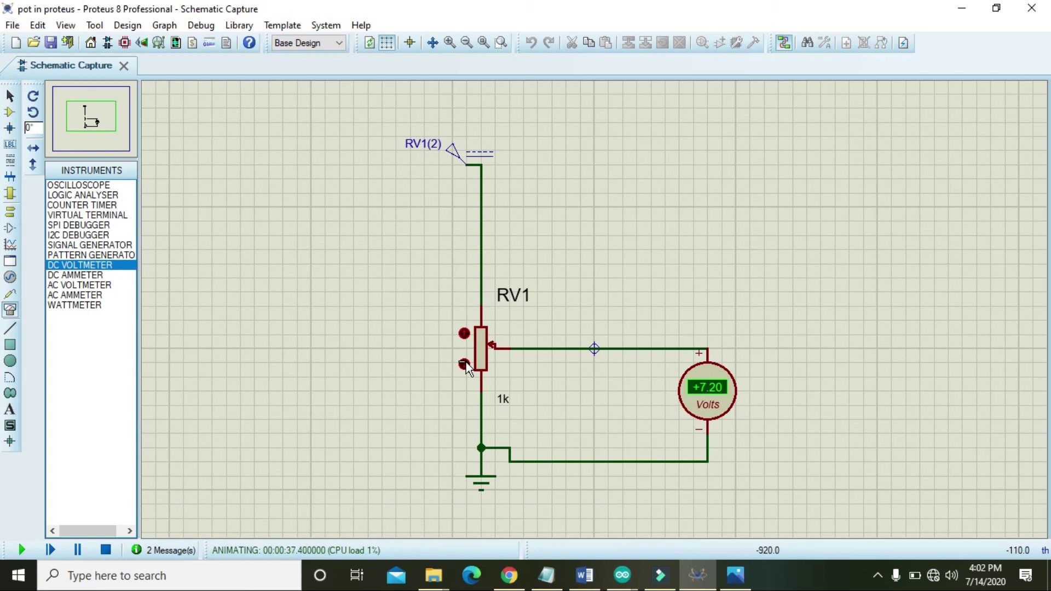
click(465, 364)
click(464, 364)
click(464, 364)
click(465, 364)
click(465, 364)
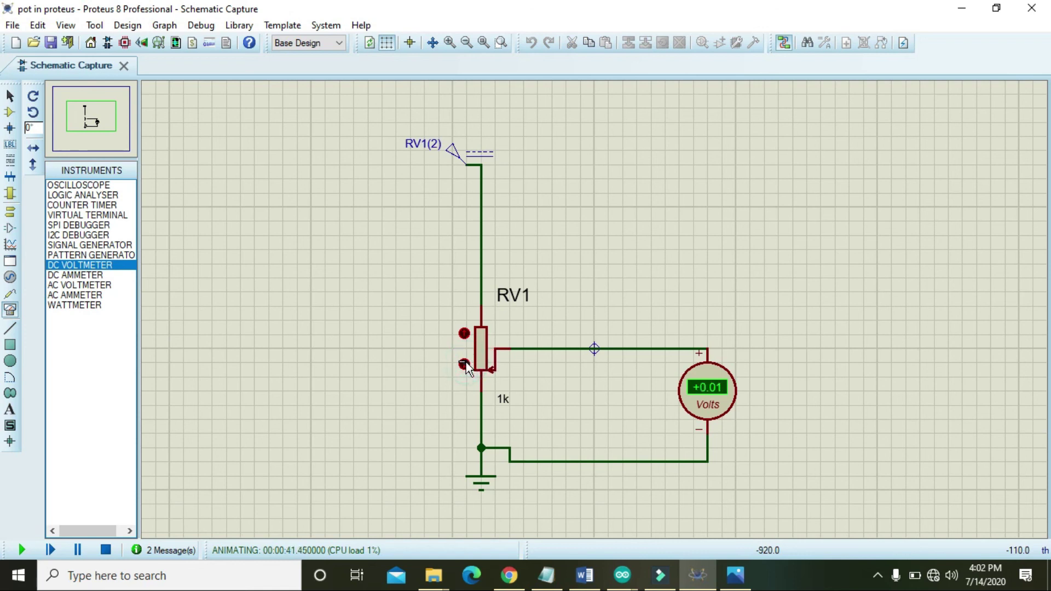
- Raise RV1's wiper six steps until the voltmeter reads +7.20 V
click(464, 332)
click(464, 333)
click(464, 332)
click(464, 333)
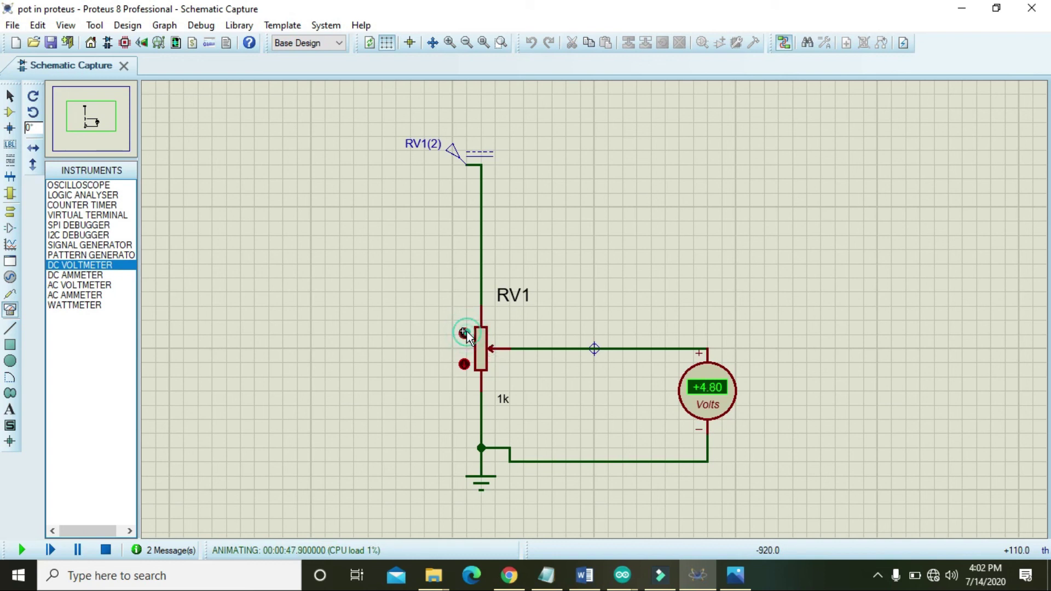
click(463, 333)
click(464, 333)
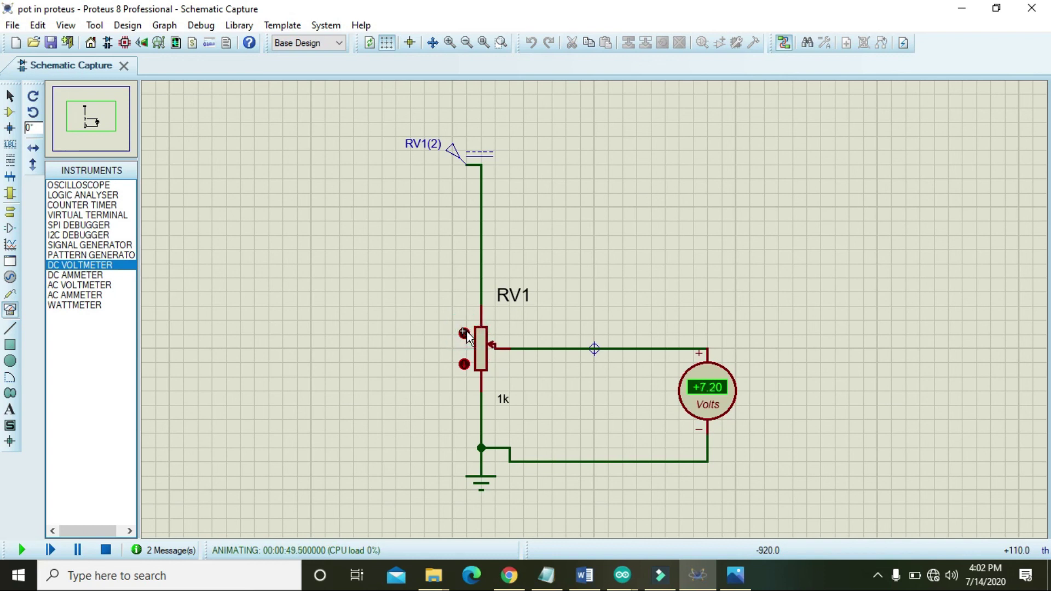